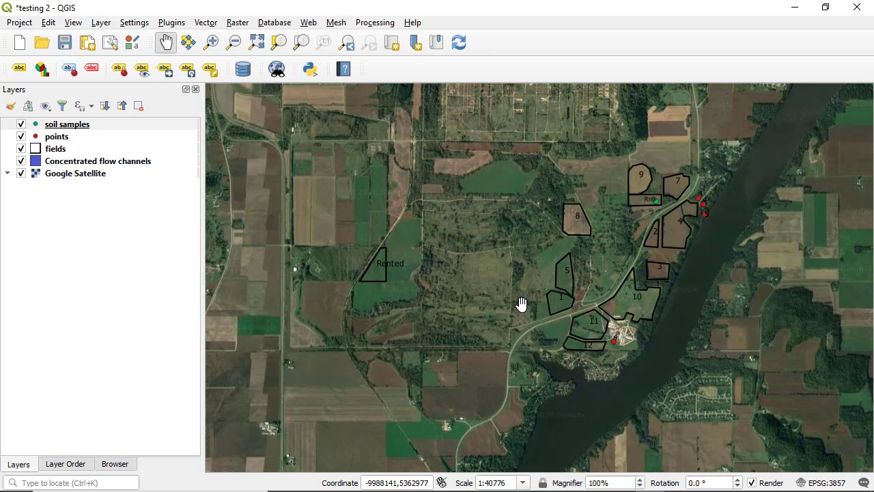
# - Create a print layout titled "test" and add a map that fills the whole page
pyautogui.click(87, 54)
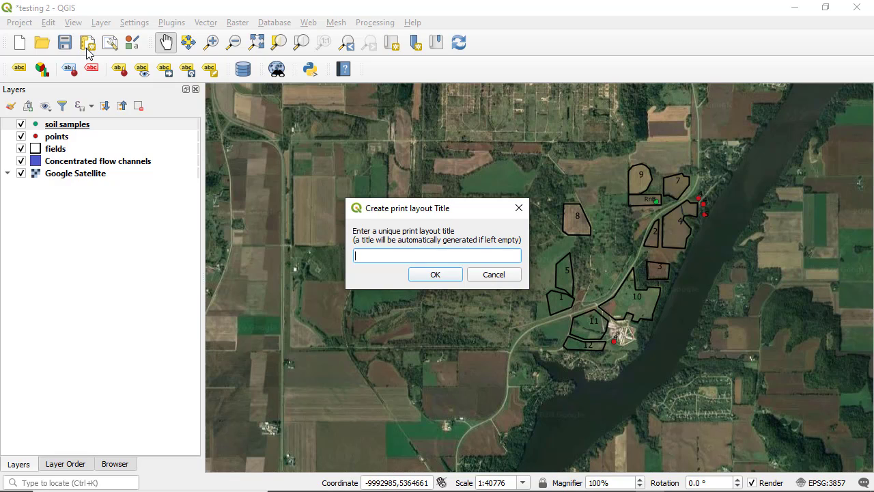
pyautogui.write('test')
pyautogui.click(435, 277)
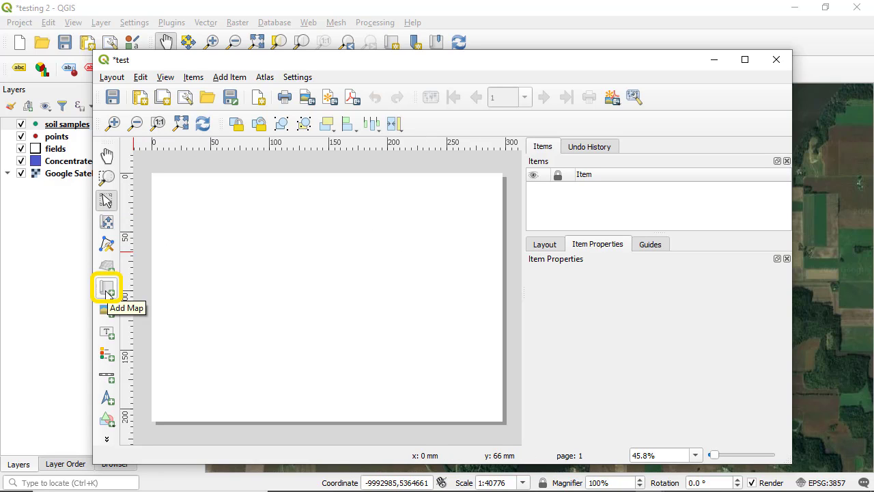
pyautogui.click(107, 291)
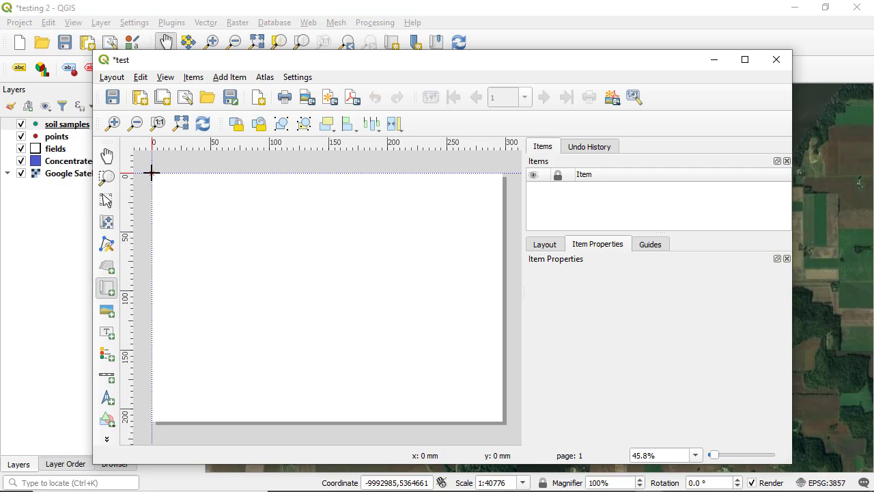
pyautogui.moveTo(152, 172); pyautogui.dragTo(503, 421)
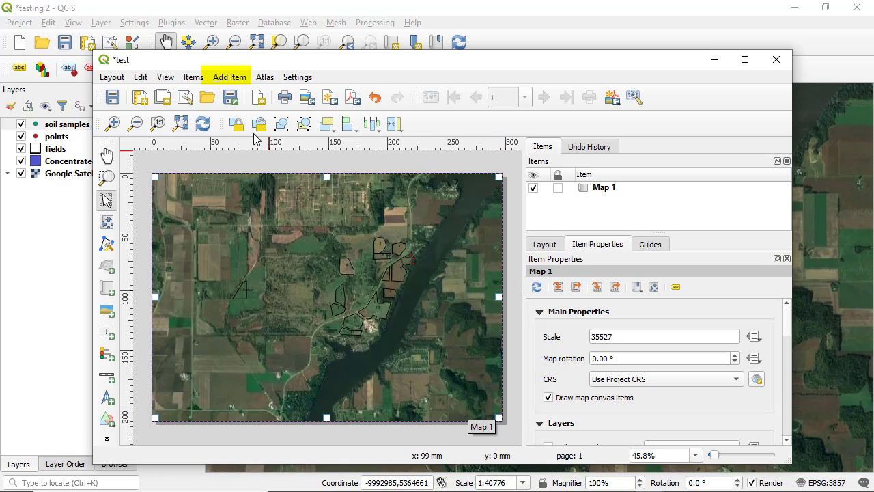
# - Add a legend in the lower-left corner of the map page and give it the title "Legend"
pyautogui.click(227, 77)
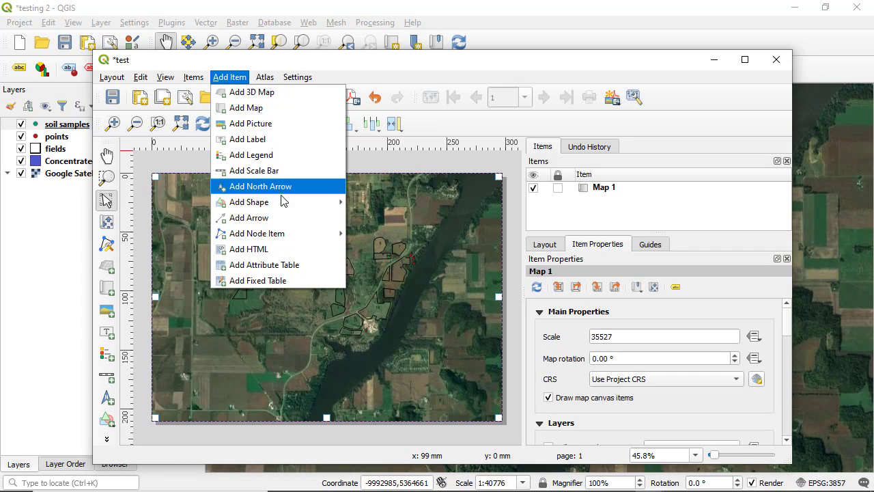
pyautogui.moveTo(294, 239)
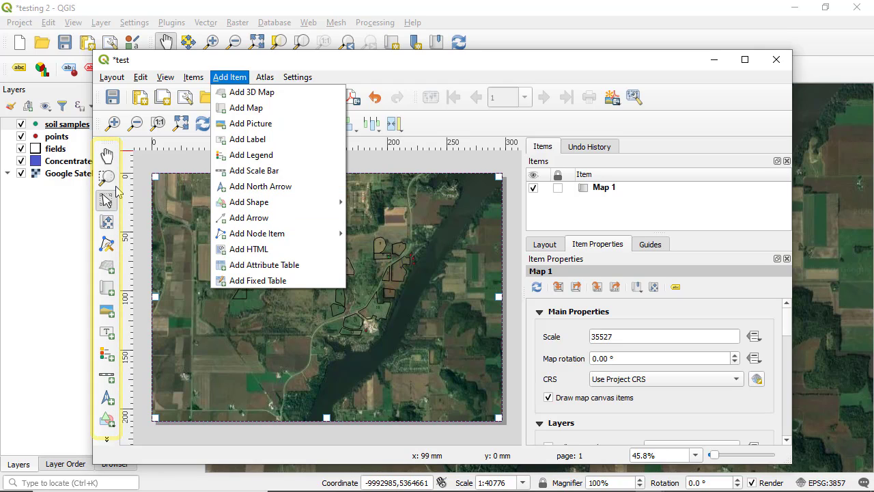
pyautogui.click(272, 161)
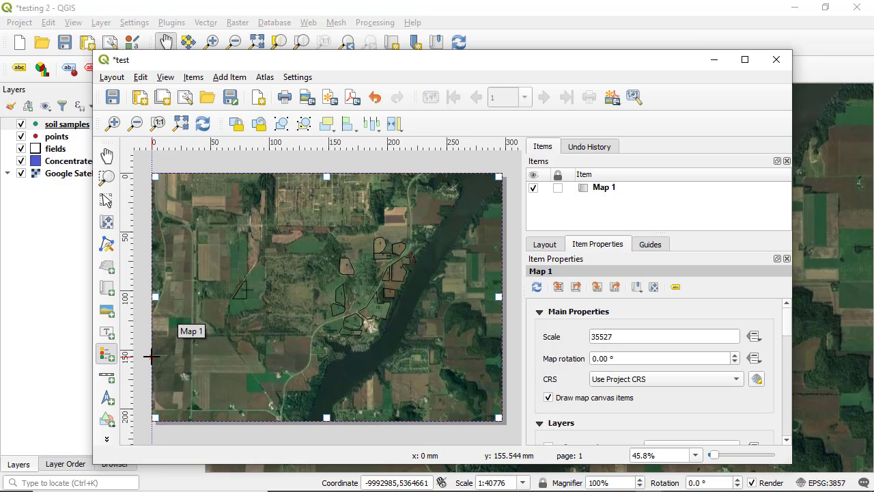
pyautogui.moveTo(151, 356); pyautogui.dragTo(260, 420)
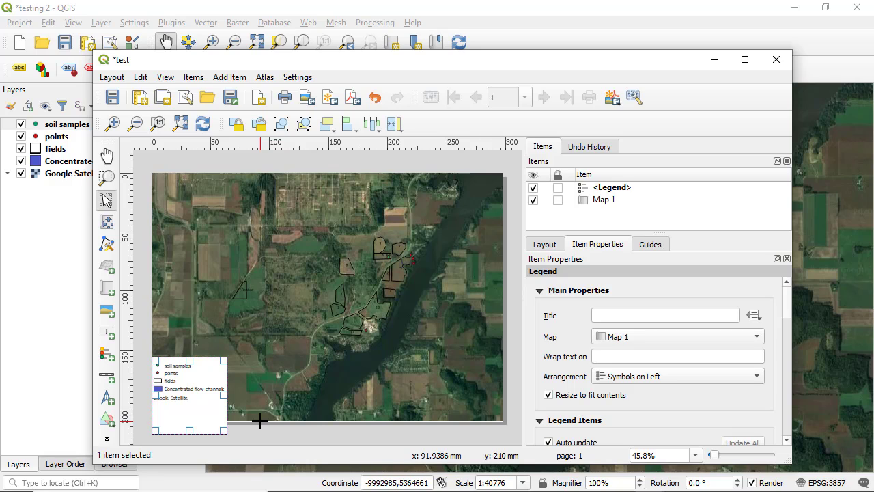
pyautogui.click(637, 313)
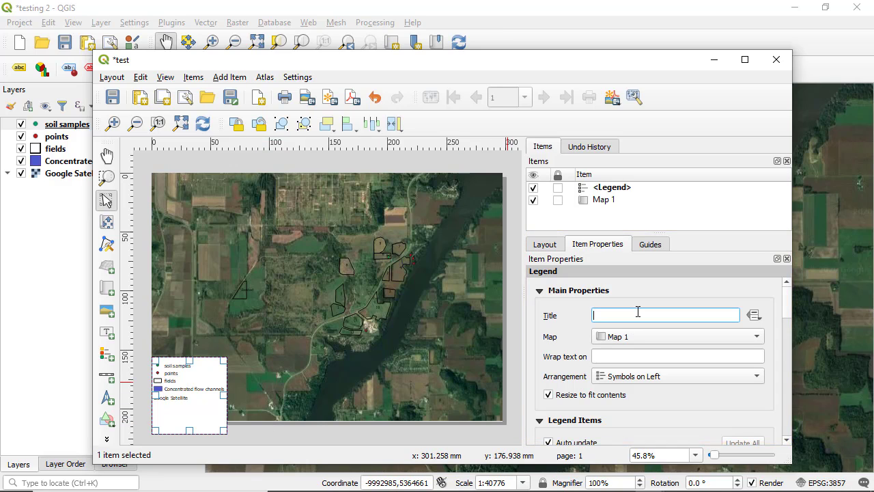
pyautogui.write('Legend')
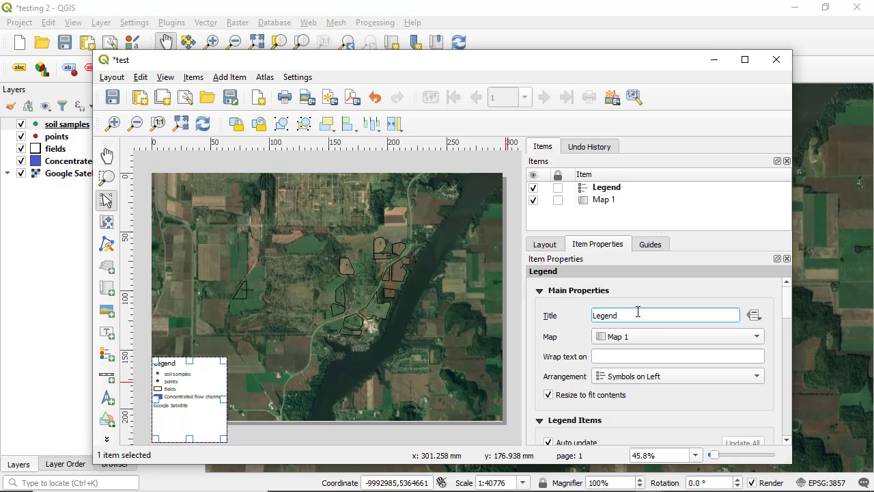
# - With legend auto update off, remove the Google Satellite entry and move the legend down to the page's bottom-left corner
pyautogui.scroll(-3, 638, 313)
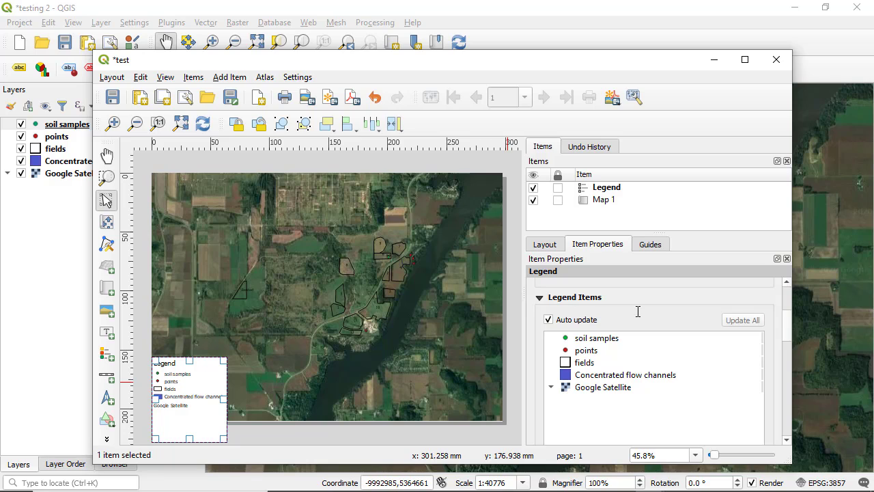
pyautogui.click(547, 320)
pyautogui.scroll(-1, 622, 337)
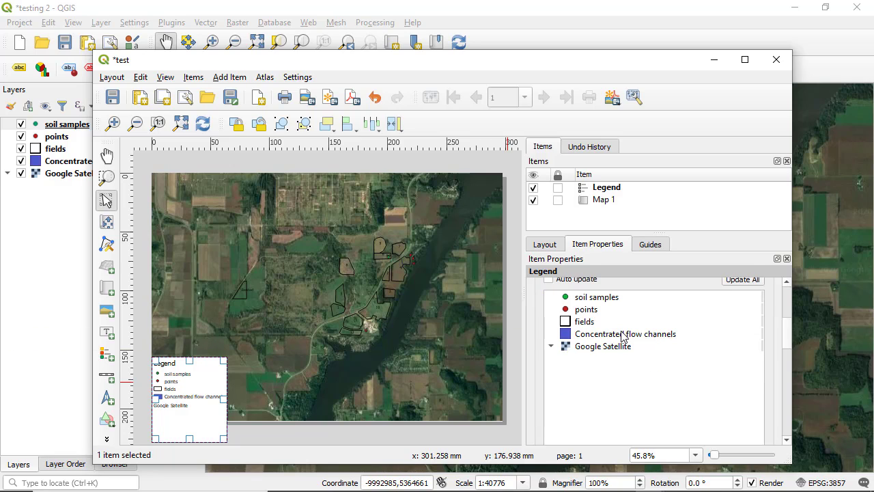
pyautogui.scroll(-1, 622, 337)
pyautogui.click(615, 306)
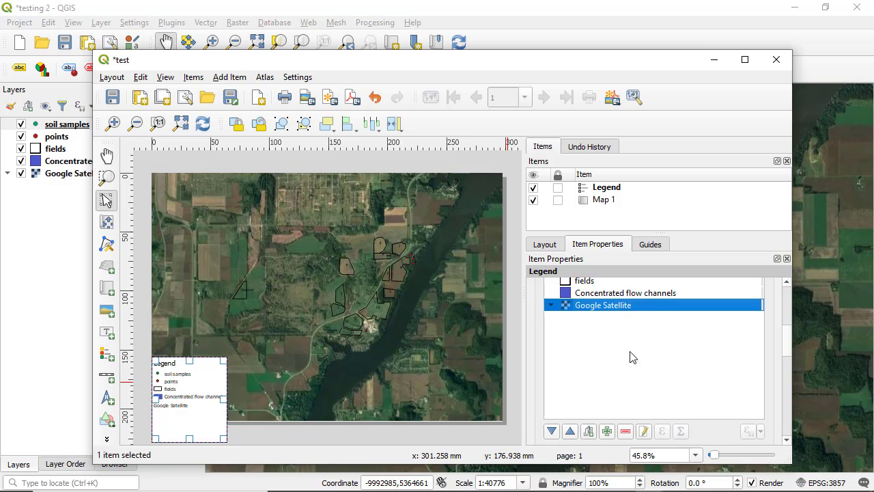
pyautogui.click(625, 431)
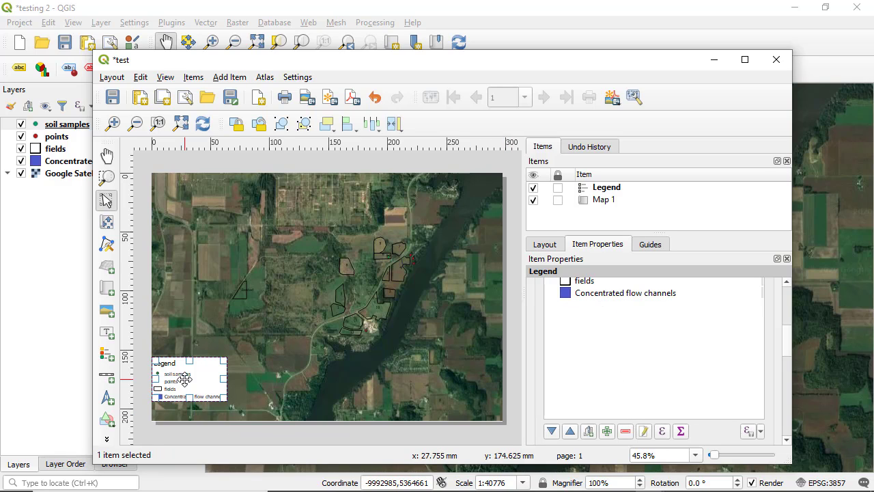
pyautogui.moveTo(185, 378); pyautogui.dragTo(185, 398)
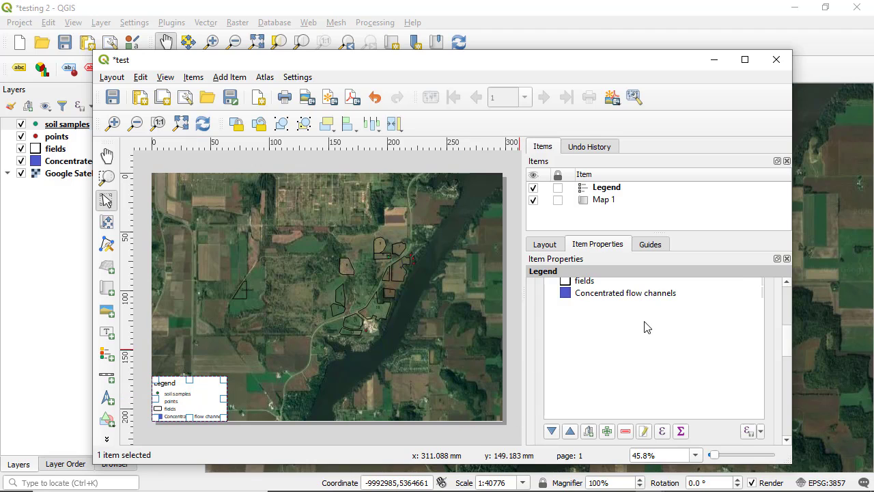
# - Set the legend title font to bold at size 20
pyautogui.scroll(-5, 647, 328)
pyautogui.click(605, 333)
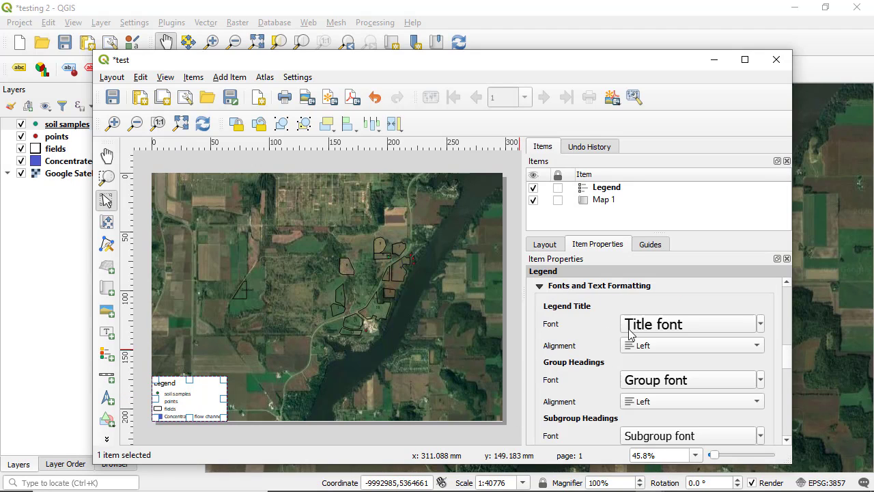
pyautogui.click(755, 326)
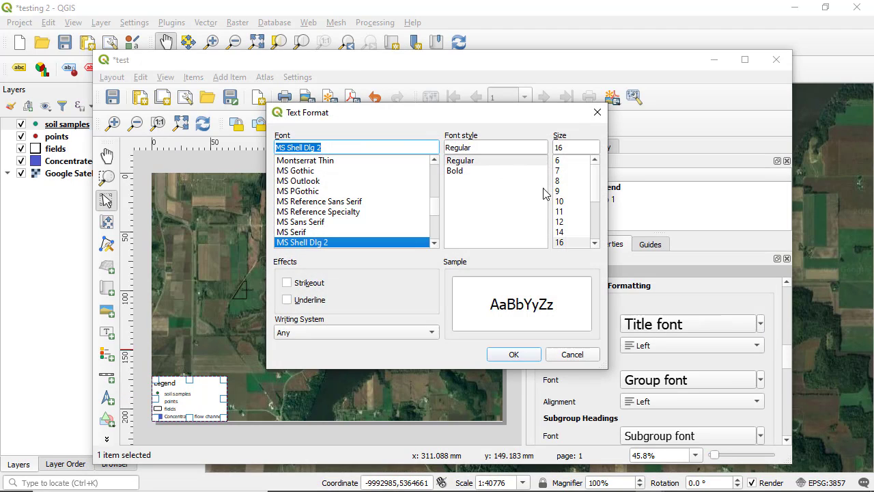
pyautogui.click(568, 150)
pyautogui.press('BackSpace')
pyautogui.press('BackSpace')
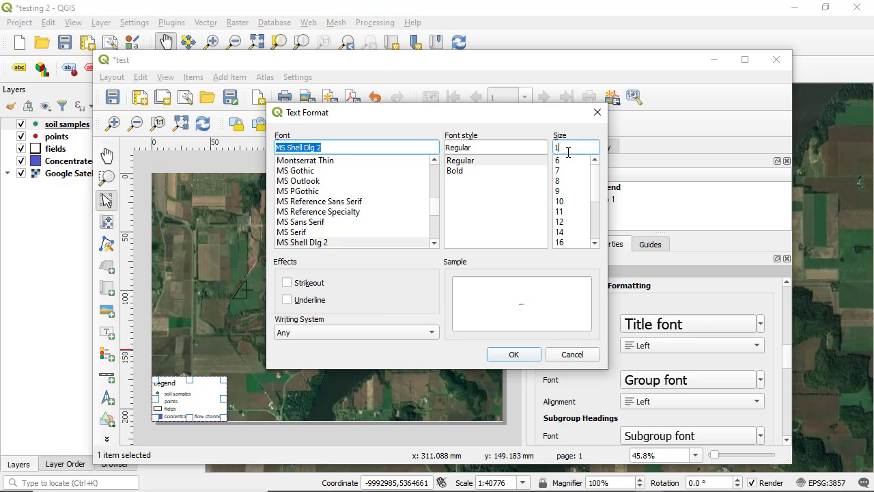
pyautogui.write('20')
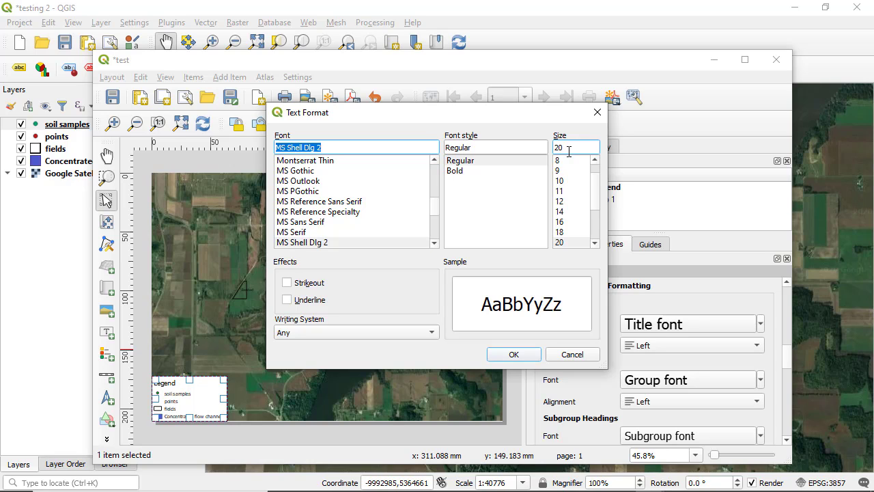
pyautogui.click(471, 171)
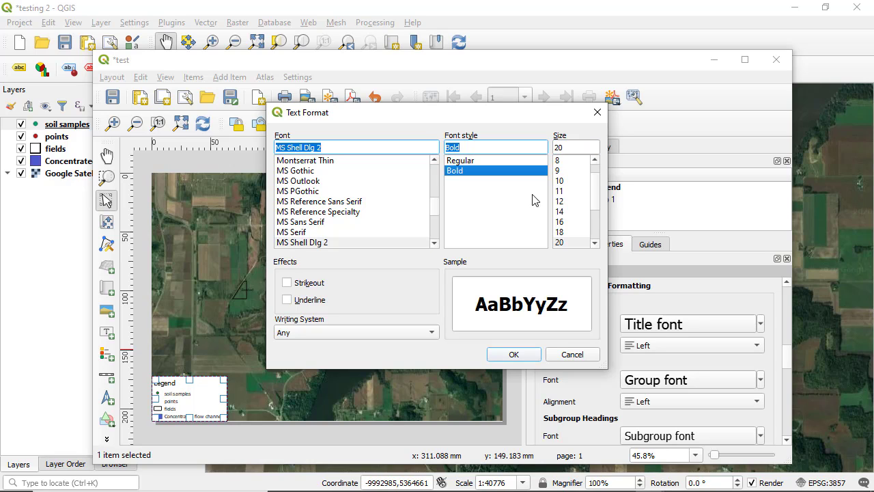
pyautogui.click(516, 354)
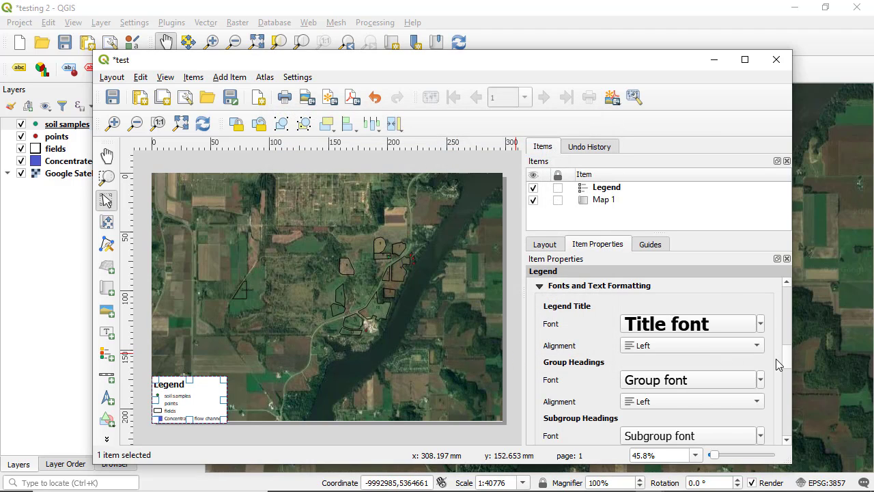
pyautogui.scroll(-1, 785, 364)
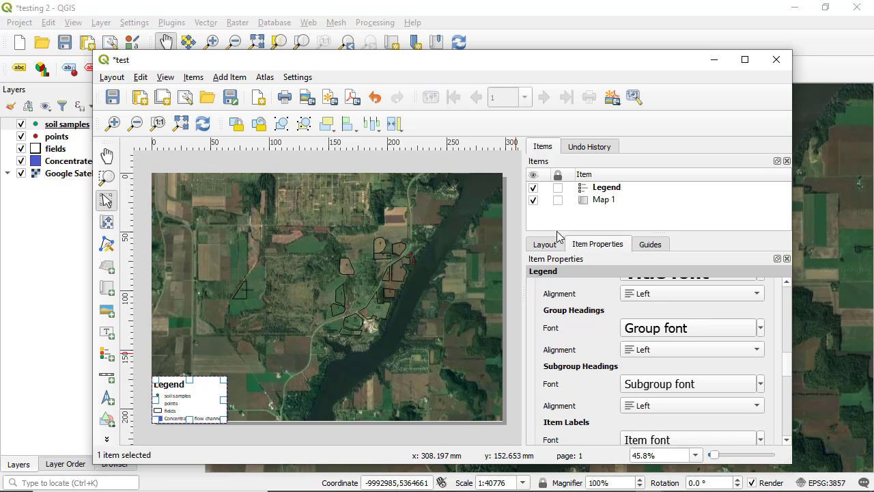
# - Add a scale bar just above the legend and set its units to miles
pyautogui.click(232, 77)
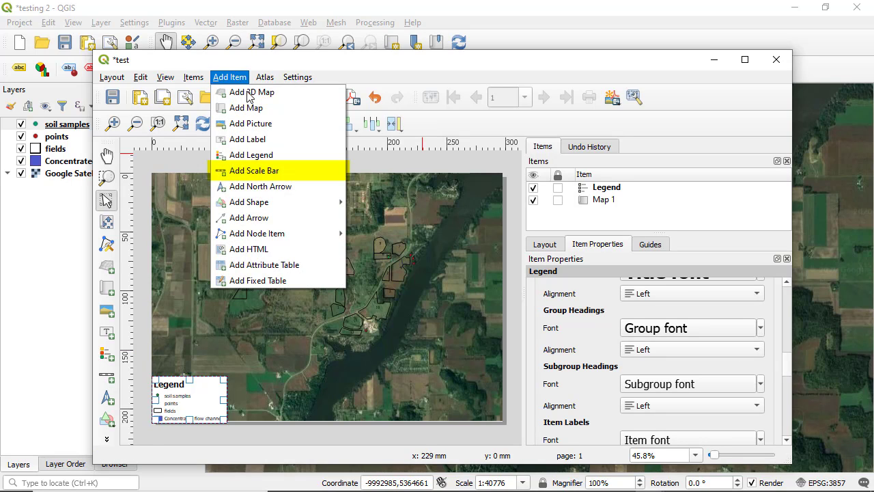
pyautogui.click(277, 172)
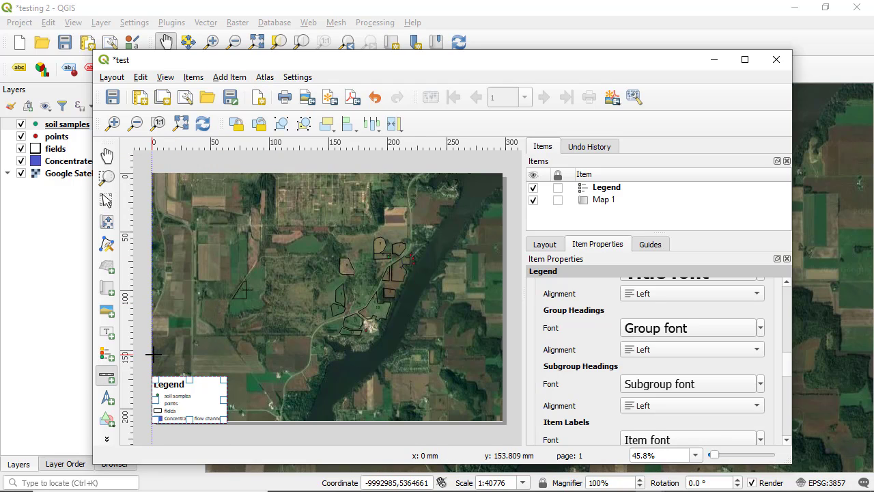
pyautogui.moveTo(152, 353); pyautogui.dragTo(246, 365)
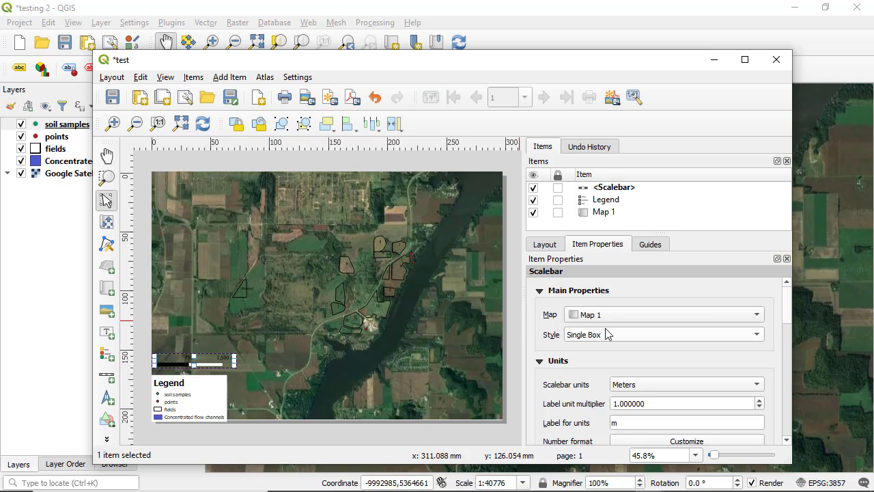
pyautogui.scroll(-2, 654, 356)
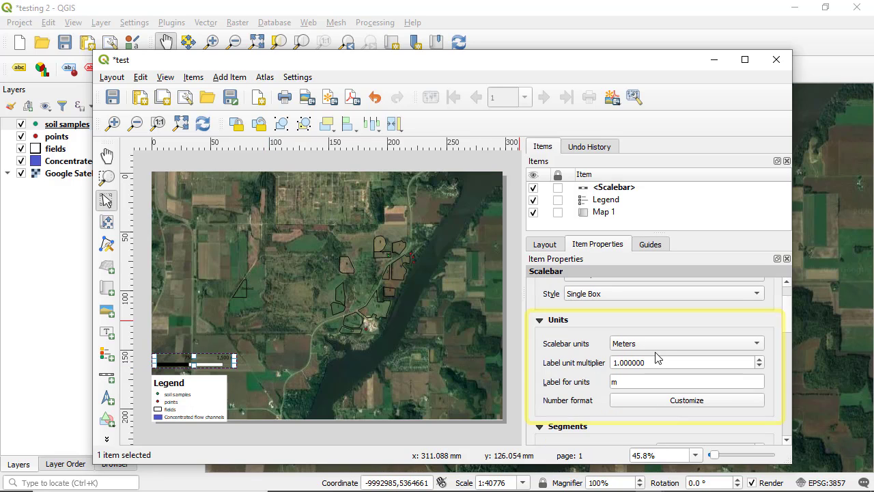
pyautogui.click(654, 342)
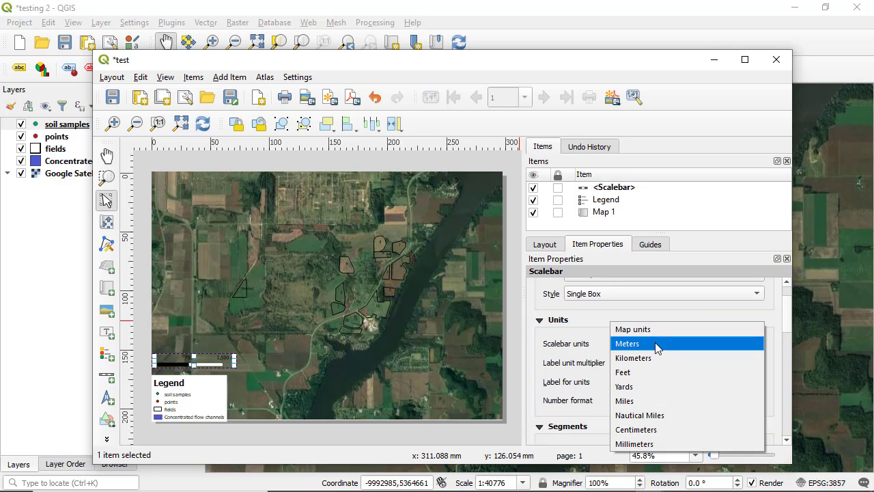
pyautogui.click(671, 403)
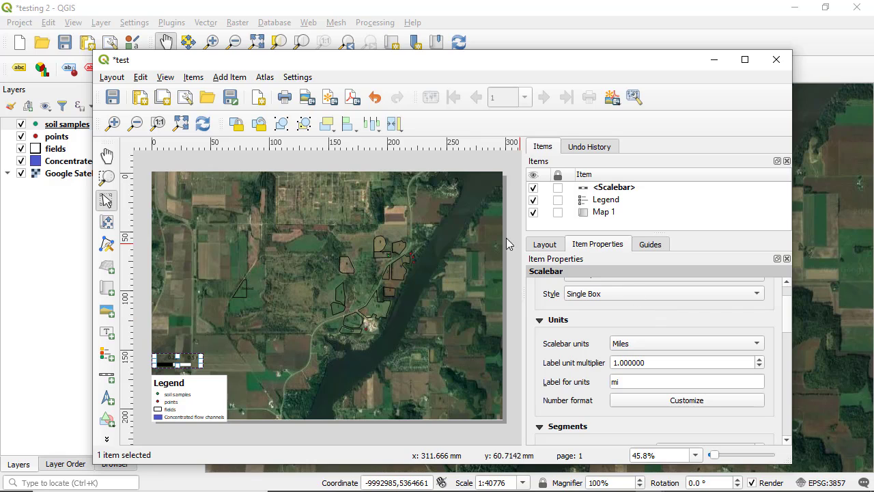
# - Add a north arrow in the upper-right corner of the map page
pyautogui.click(229, 77)
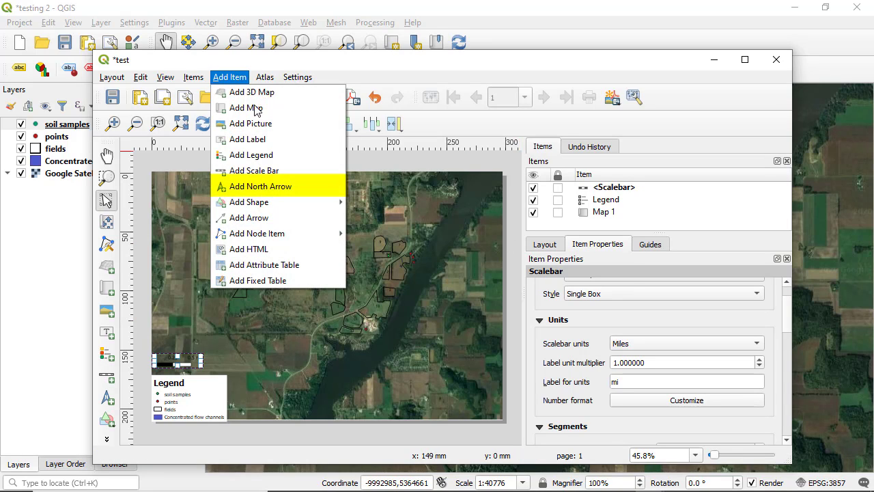
pyautogui.click(278, 183)
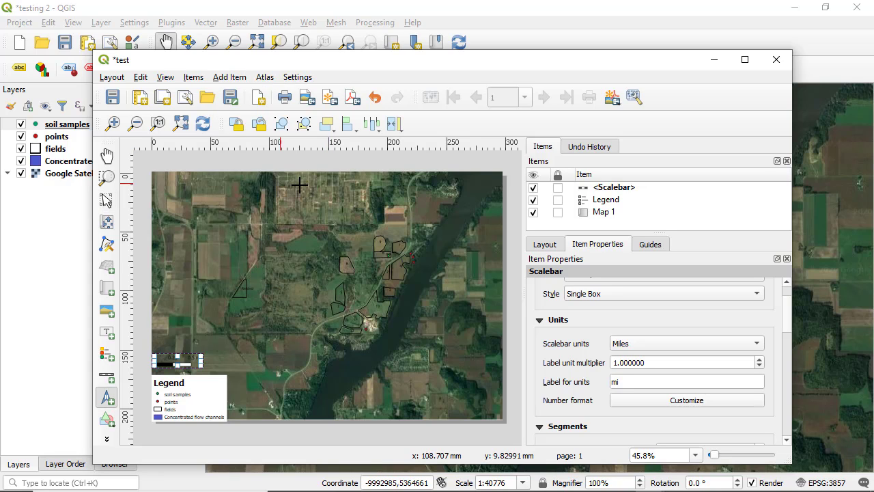
pyautogui.moveTo(462, 182); pyautogui.dragTo(497, 217)
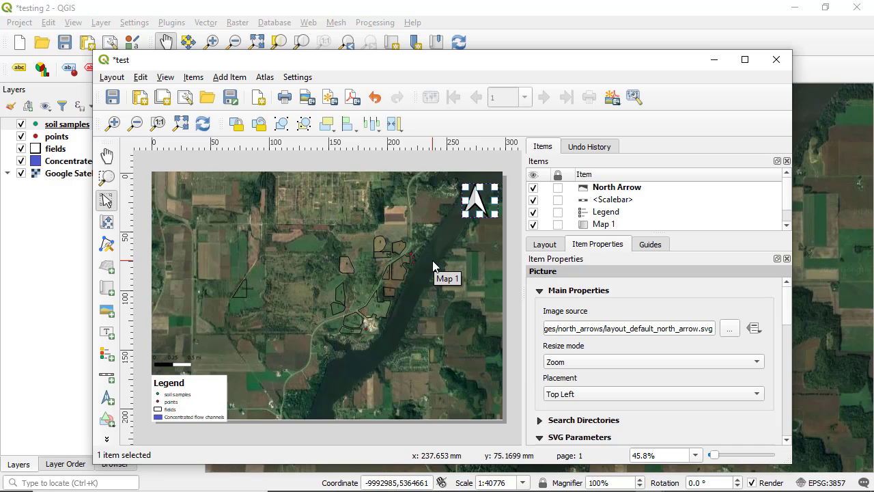
# - Add the 2017SnapPlus[1].png picture to the map page and move it into the page's bottom-right corner
pyautogui.click(226, 78)
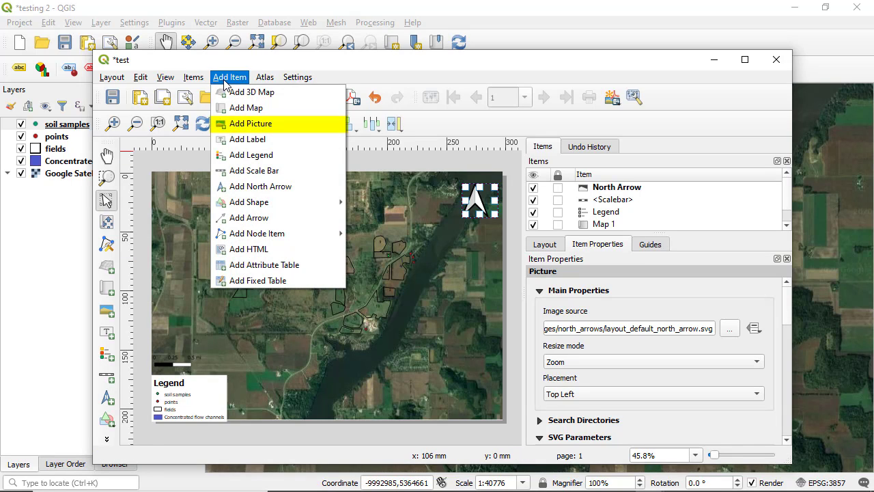
pyautogui.click(252, 124)
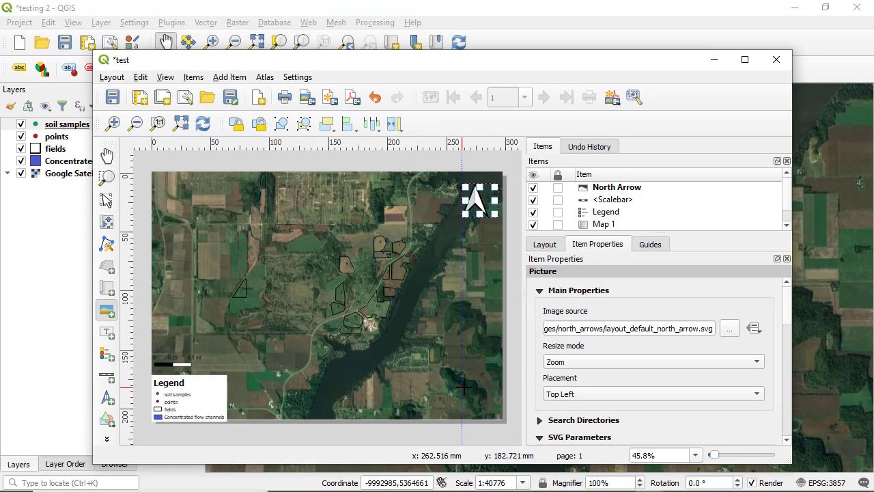
pyautogui.moveTo(461, 386); pyautogui.dragTo(498, 418)
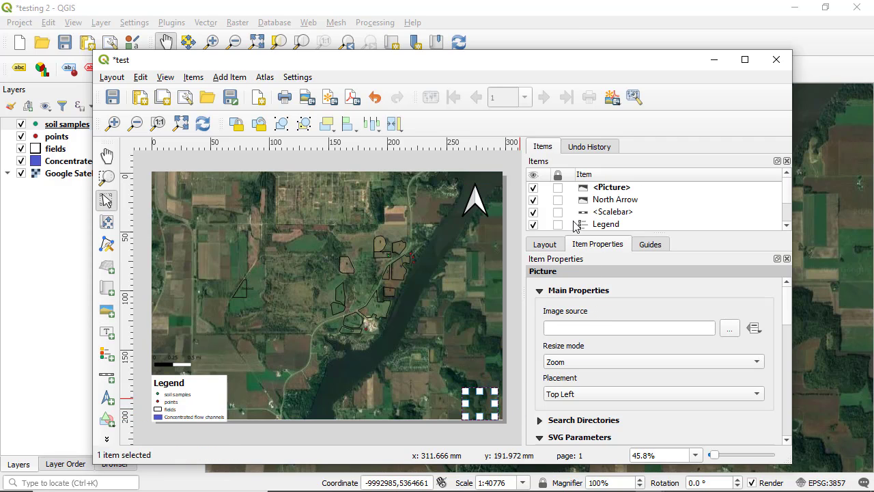
pyautogui.click(729, 329)
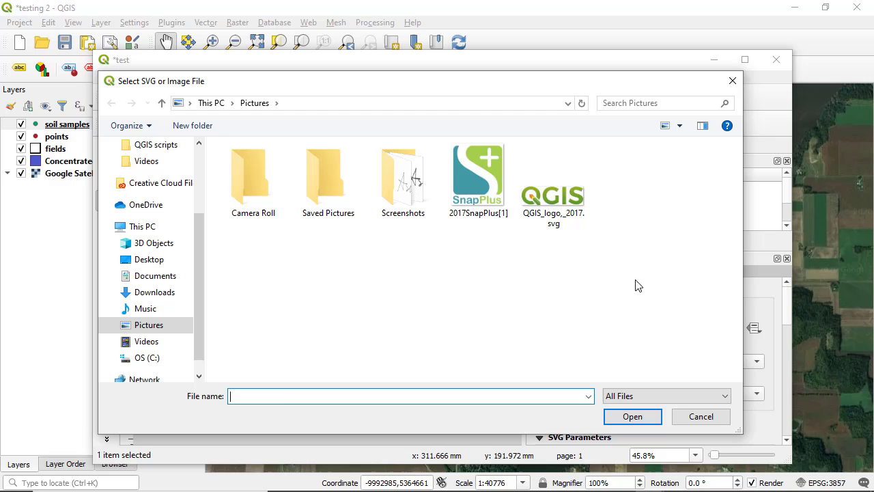
pyautogui.click(483, 201)
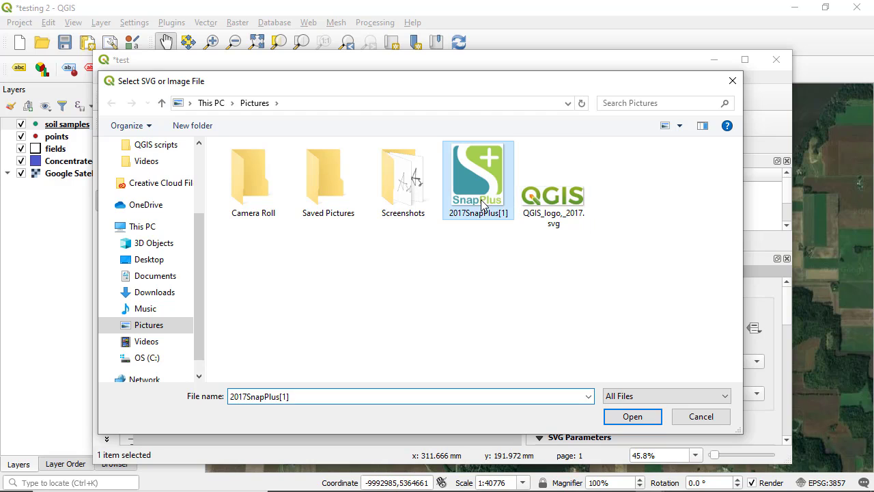
pyautogui.click(631, 418)
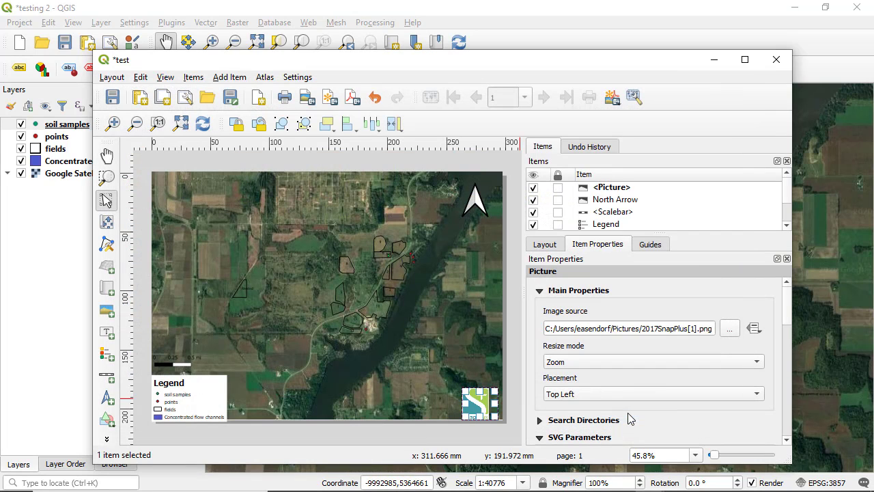
pyautogui.moveTo(482, 402)
pyautogui.mouseDown()
pyautogui.moveTo(492, 401)
pyautogui.moveTo(480, 403)
pyautogui.mouseUp()
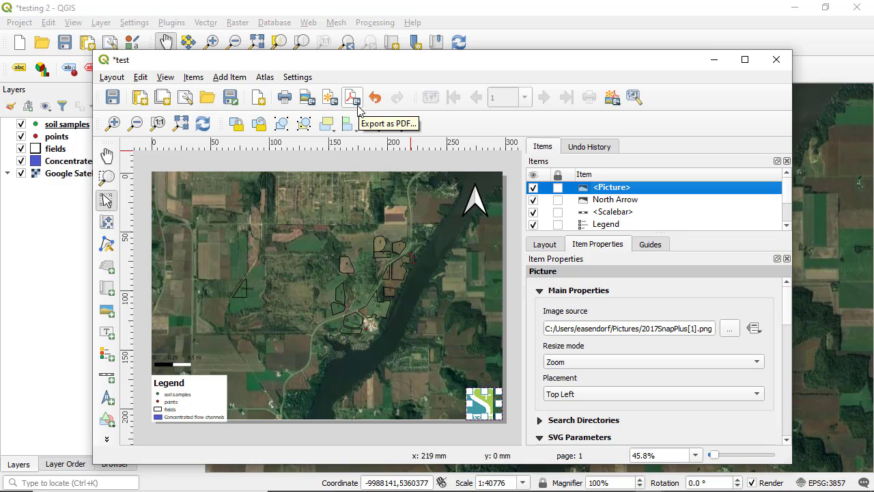
pyautogui.click(308, 98)
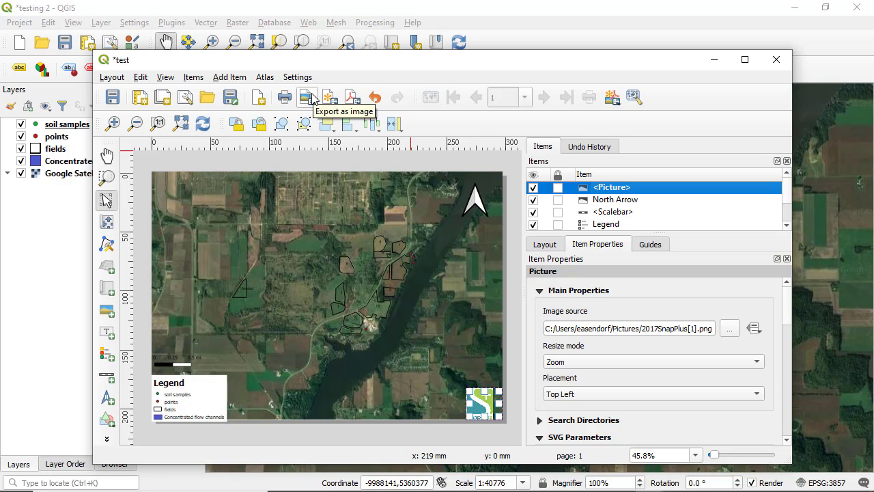
pyautogui.click(287, 98)
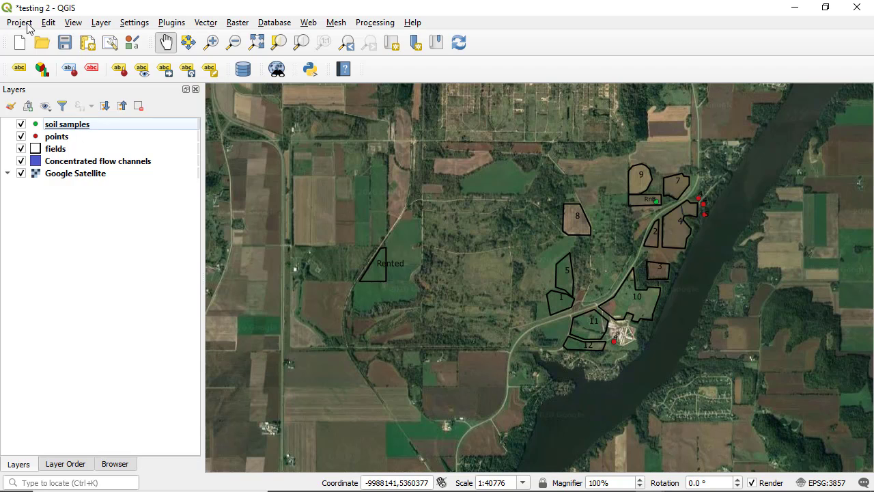
# - Check the project's saved print layouts in the Layout Manager and close it
pyautogui.click(26, 24)
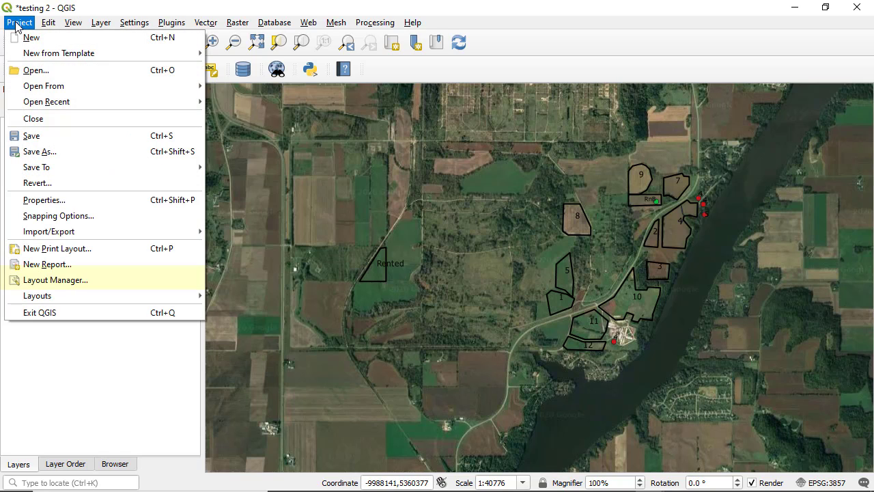
pyautogui.click(50, 281)
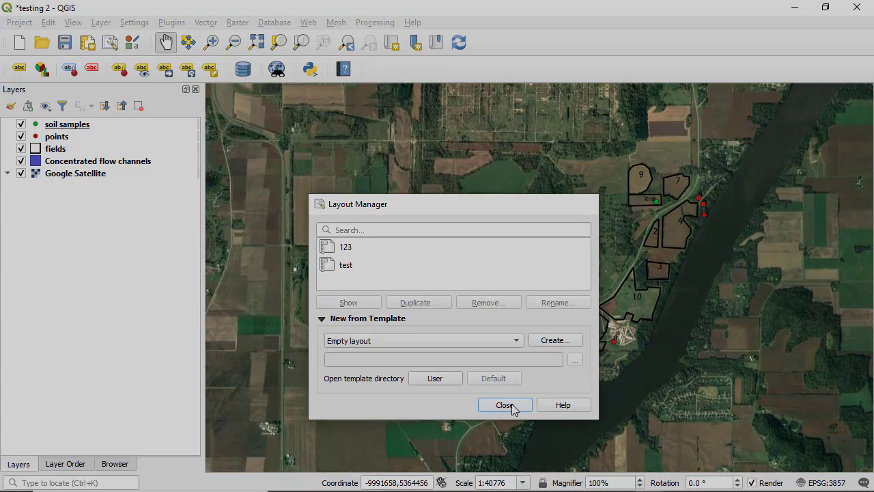
pyautogui.click(511, 404)
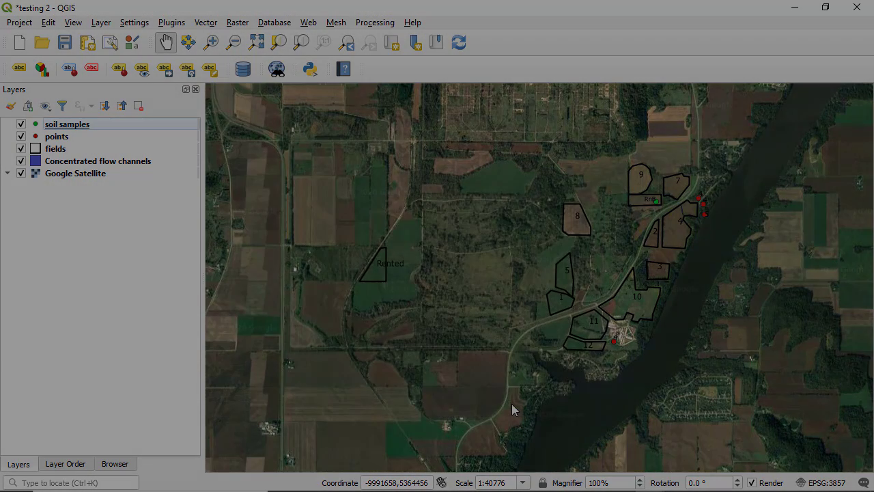